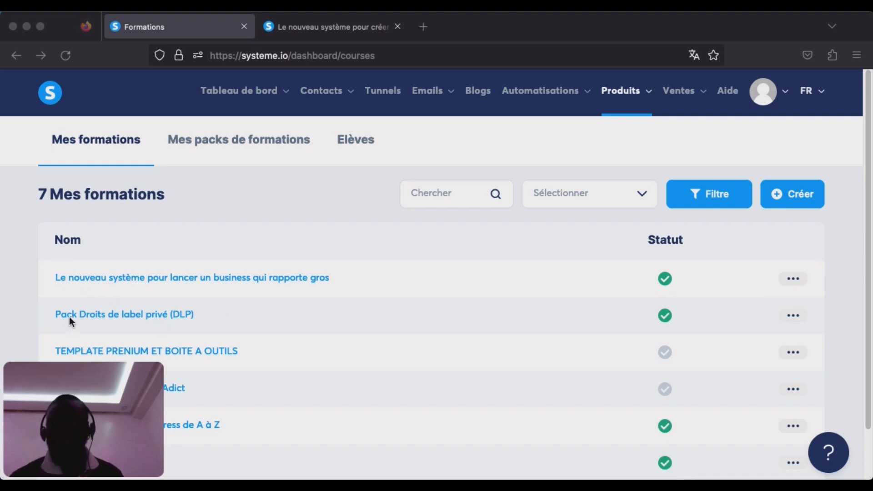
Open the "Pack Droits de label privé (DLP)" course and look through its whole list of lectures.
left_click(163, 315)
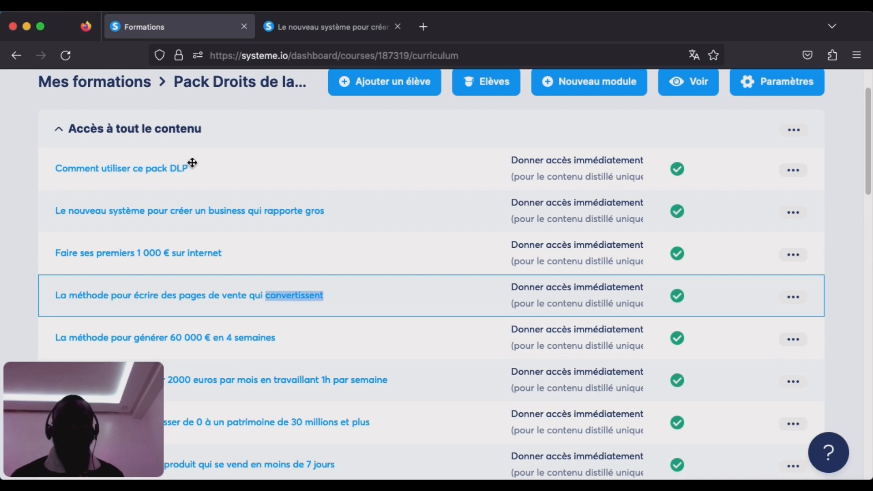
left_click(192, 162)
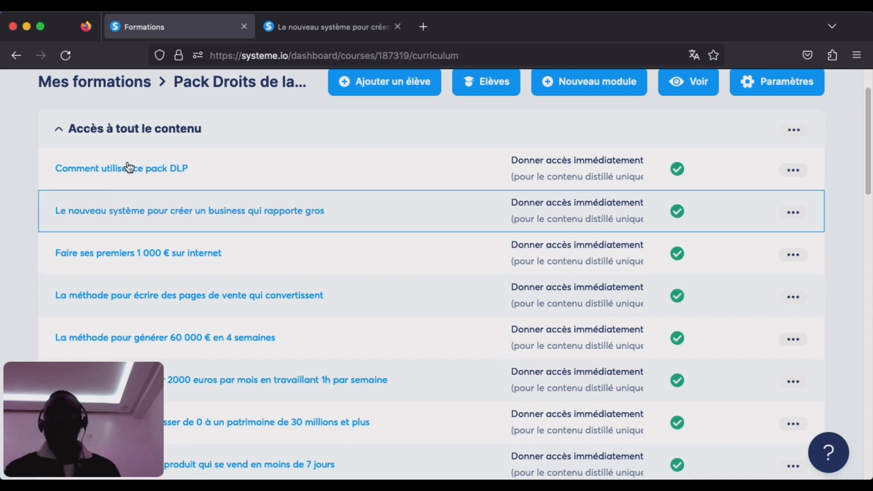
scroll(390, 288, "down", 1)
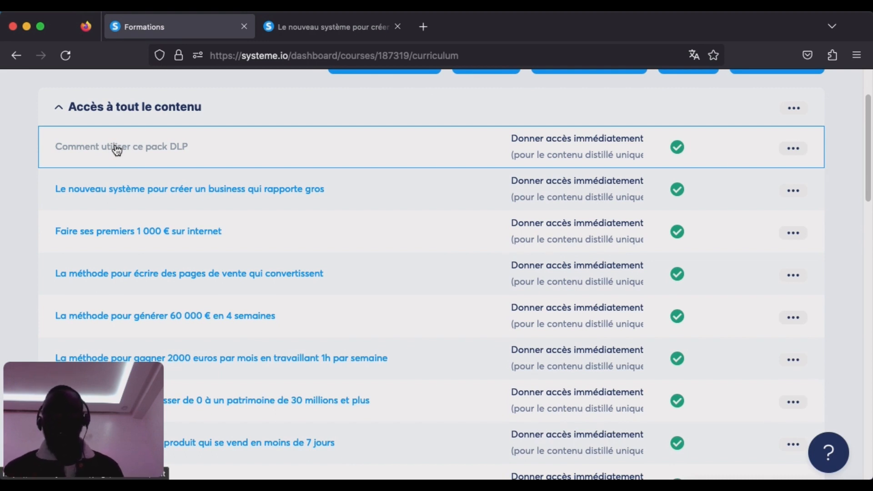
scroll(227, 242, "down", 1)
scroll(247, 289, "down", 3)
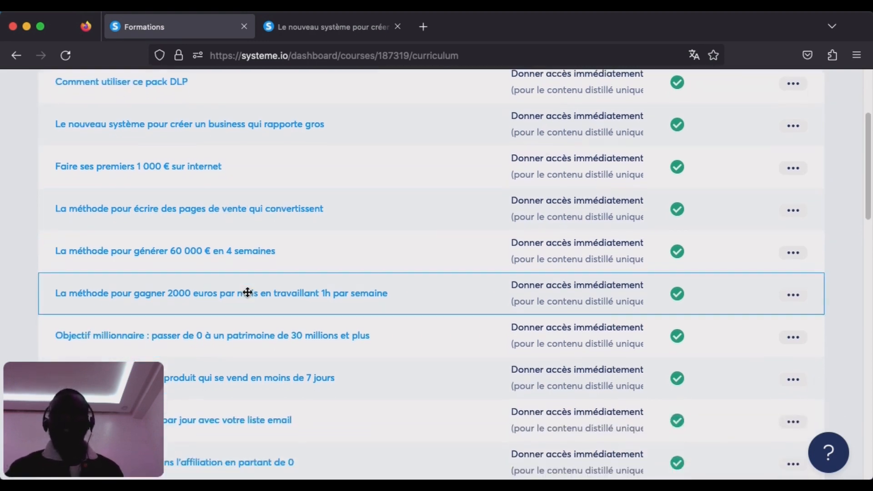
scroll(247, 291, "down", 9)
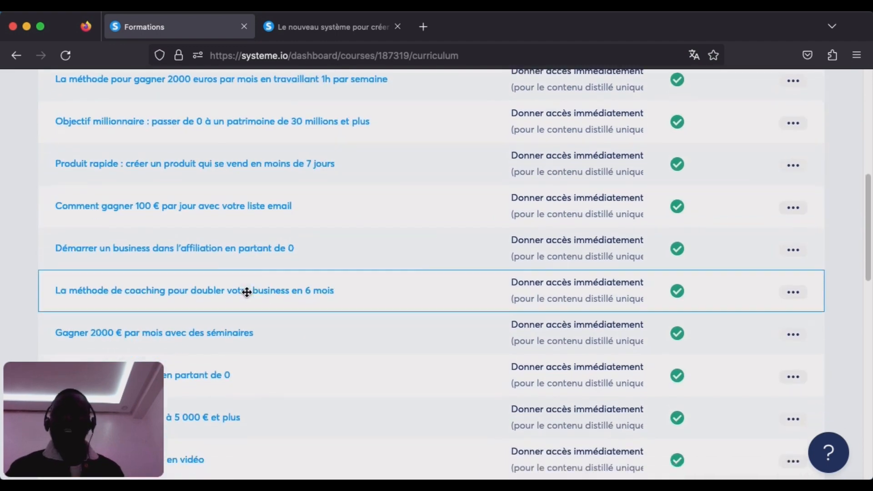
scroll(245, 297, "down", 5)
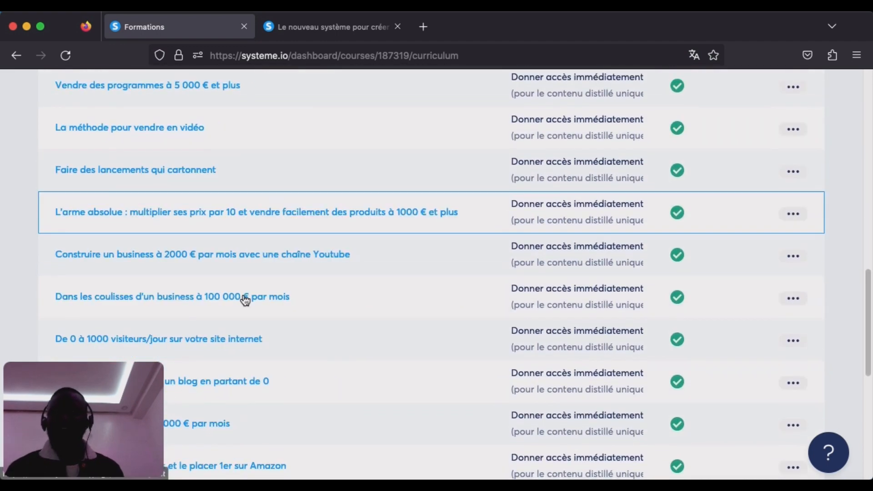
scroll(243, 294, "down", 6)
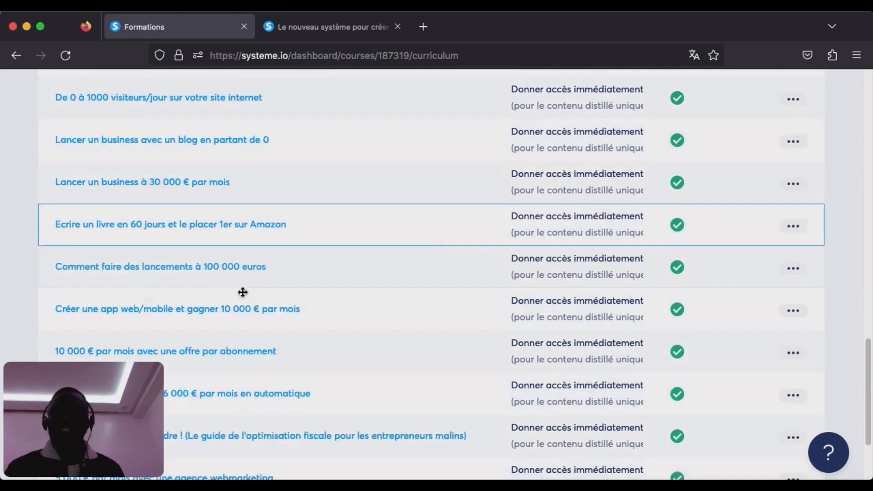
scroll(243, 292, "up", 1)
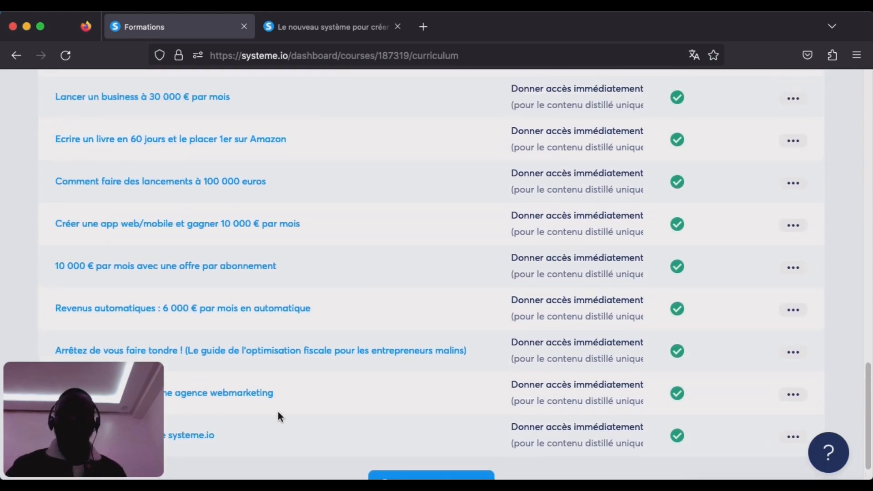
scroll(236, 171, "up", 10)
scroll(236, 171, "up", 12)
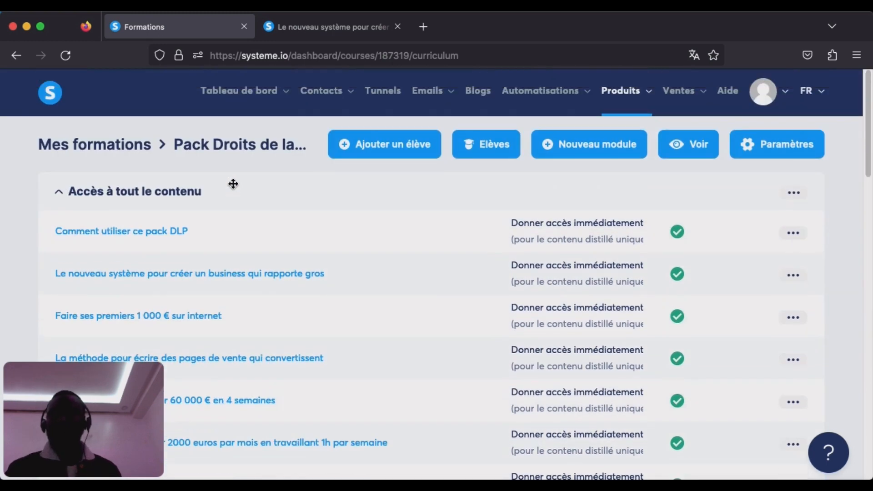
Open the "Comment utiliser ce pack DLP" lecture and read its instructions on promoting the courses and selling them automatically.
left_click(133, 234)
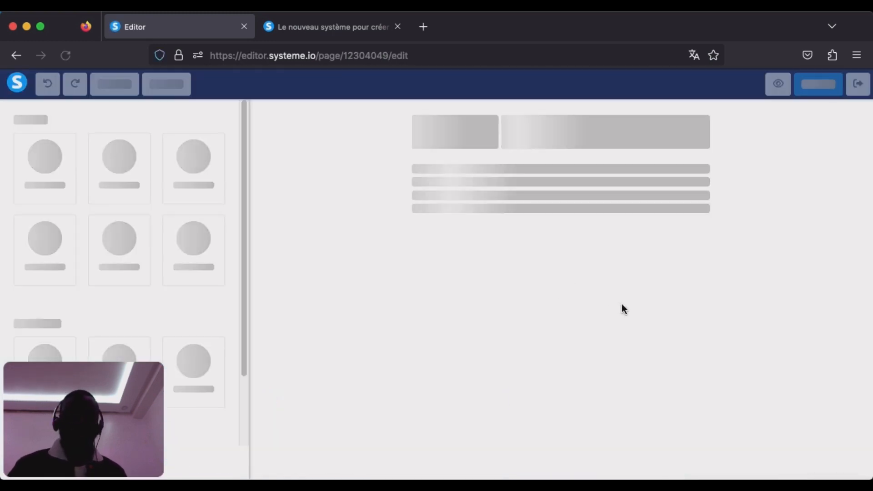
scroll(626, 311, "down", 1)
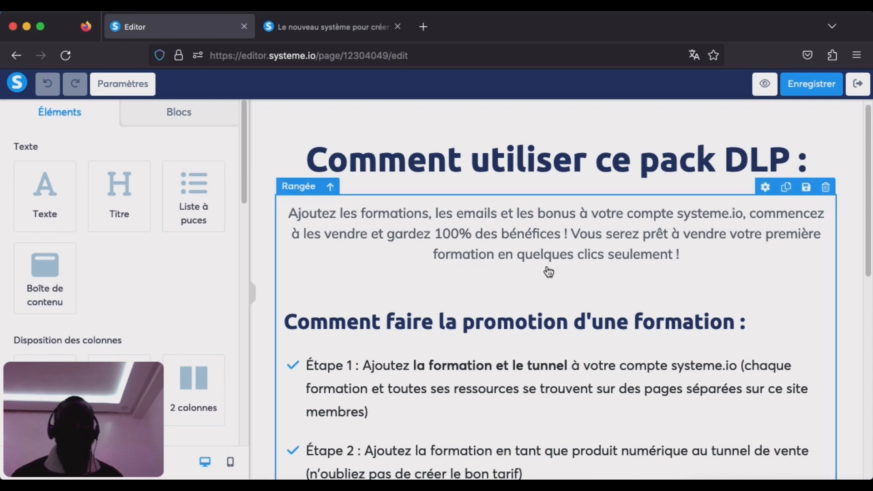
scroll(566, 288, "down", 1)
scroll(566, 288, "down", 1)
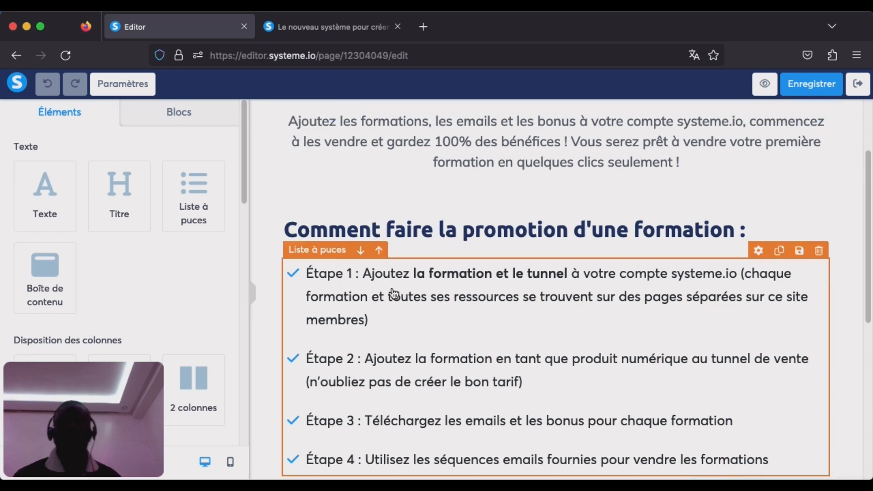
scroll(375, 311, "down", 1)
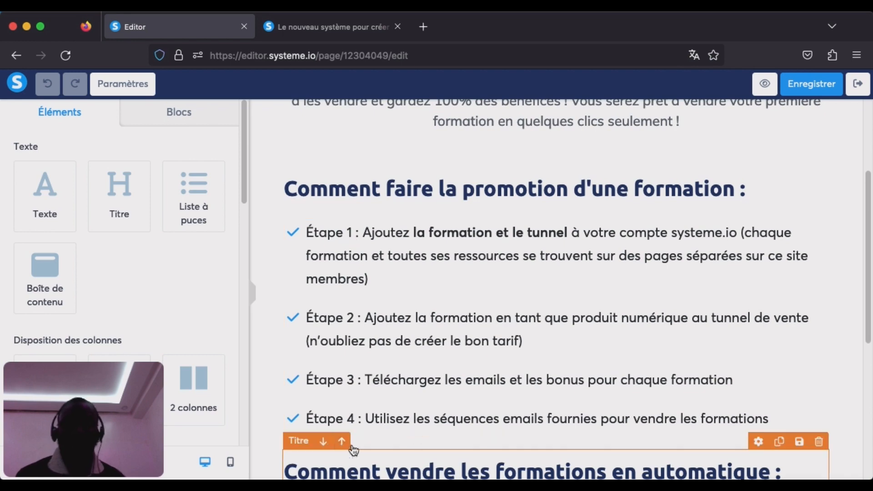
scroll(476, 344, "down", 2)
scroll(476, 344, "down", 1)
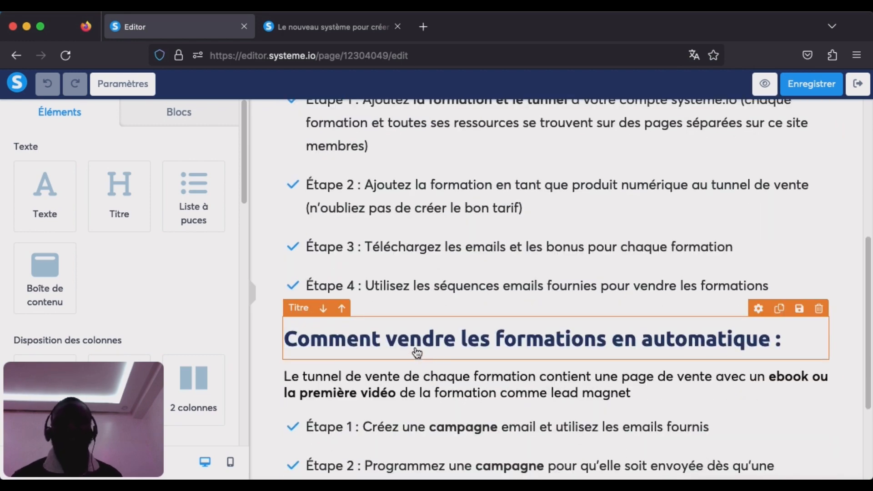
scroll(340, 355, "down", 2)
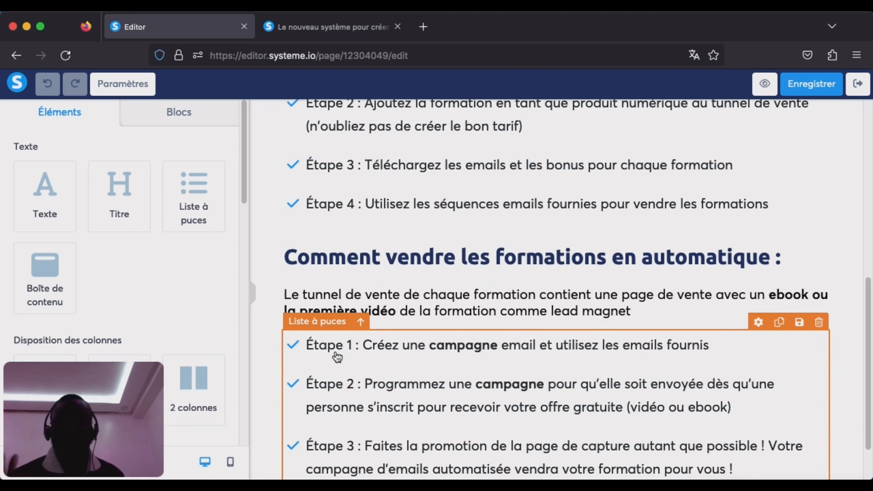
scroll(337, 358, "down", 1)
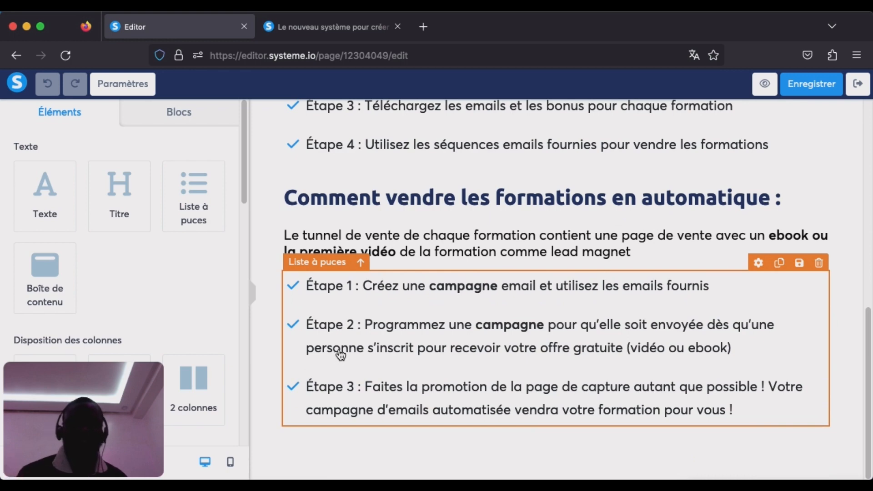
Save the "Comment utiliser ce pack DLP" lecture page and exit to the course curriculum.
left_click(832, 91)
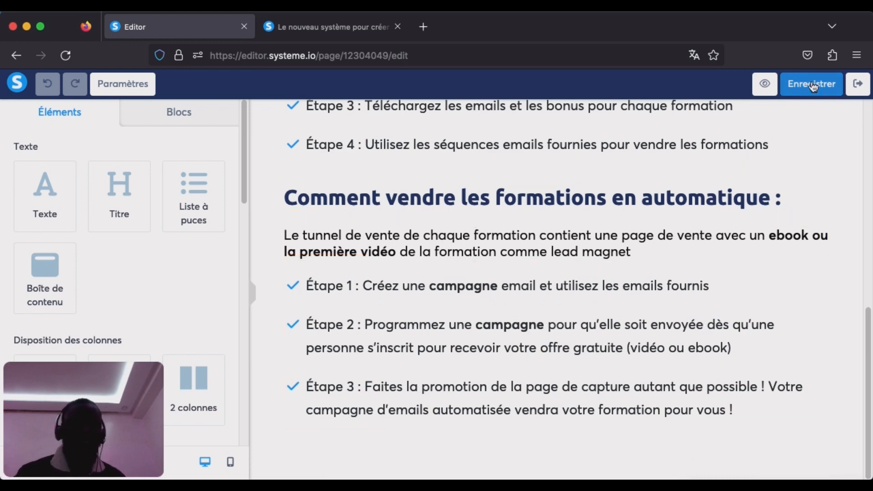
left_click(859, 86)
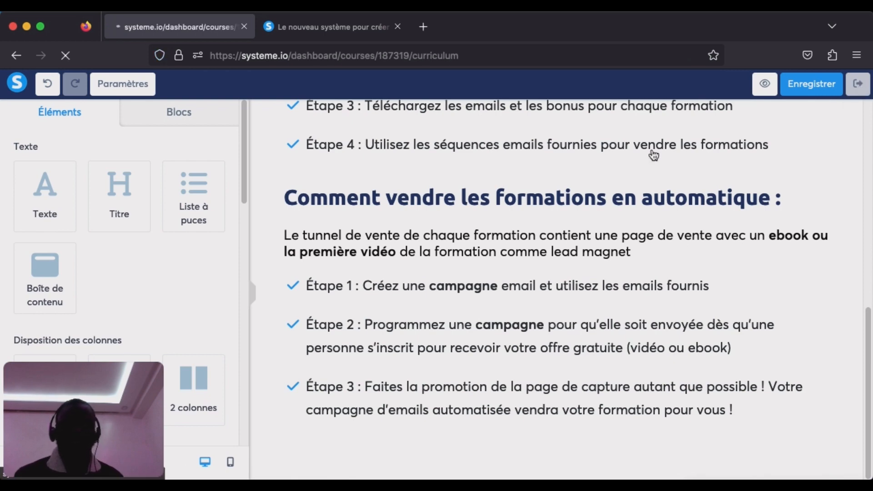
Open the last lecture of the course, about reselling the DLP pack, and read its resale steps and download links.
scroll(394, 276, "down", 3)
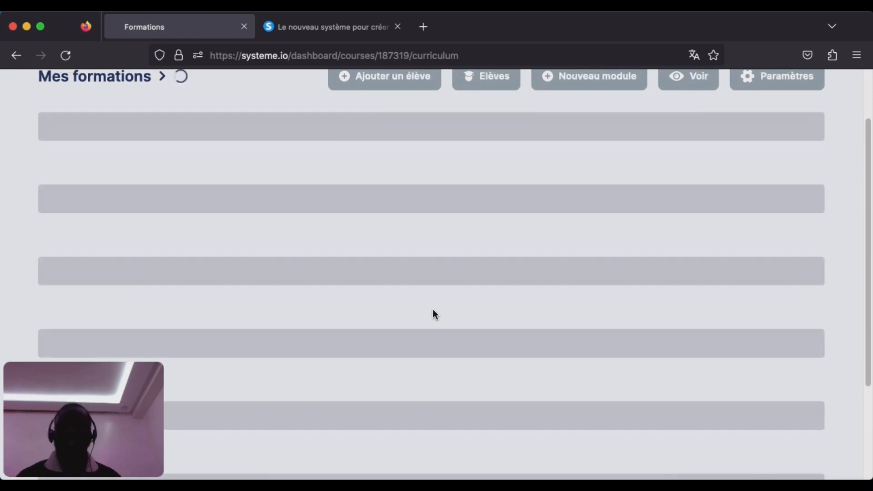
scroll(432, 308, "up", 2)
scroll(423, 305, "down", 5)
scroll(418, 304, "down", 15)
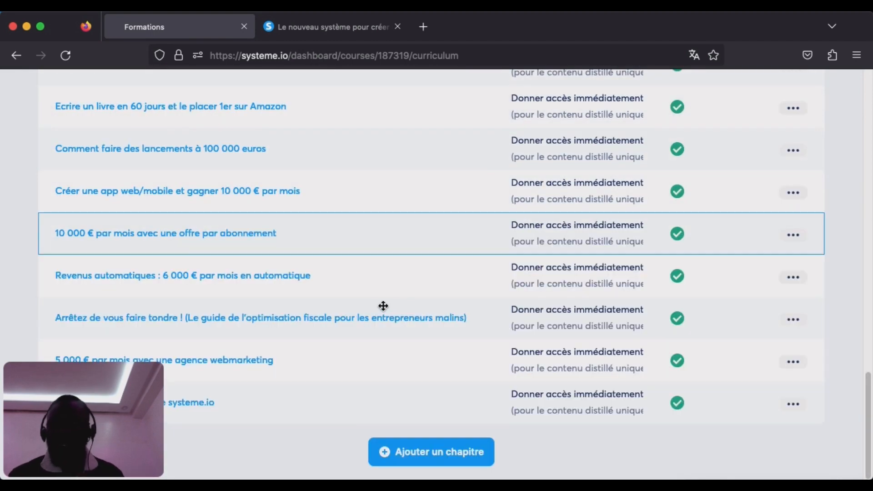
left_click(200, 406)
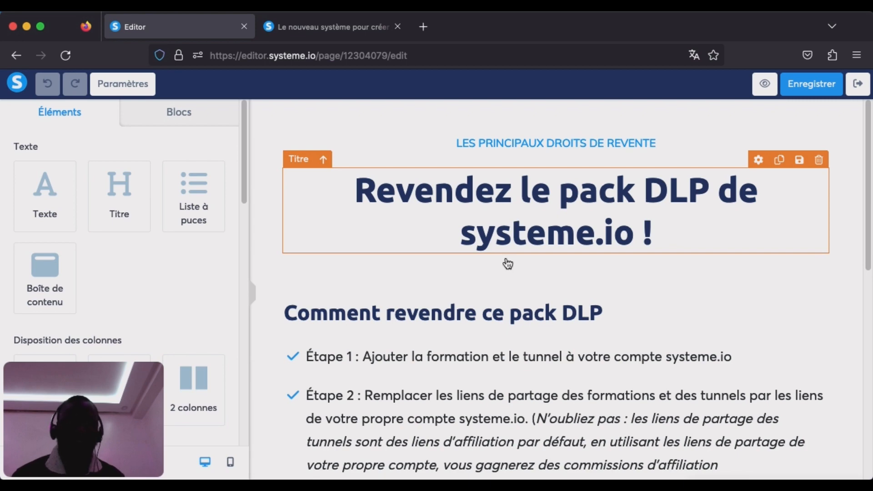
scroll(610, 319, "down", 1)
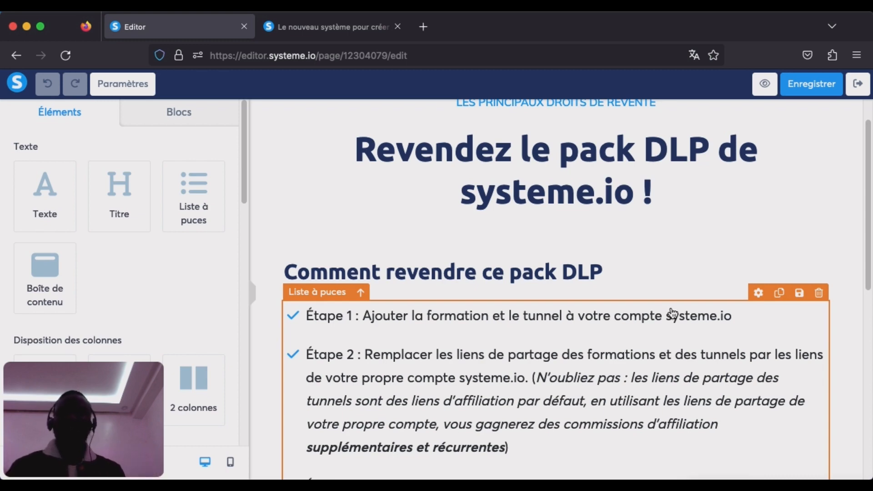
scroll(678, 381, "down", 3)
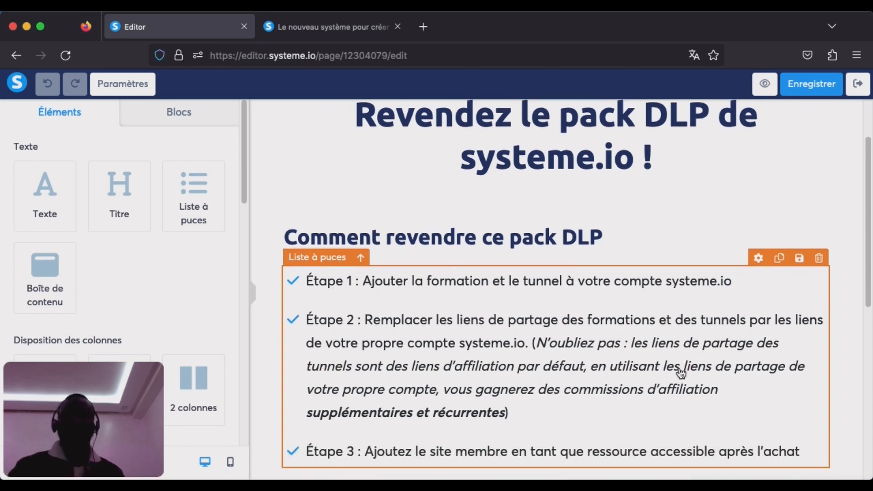
scroll(677, 375, "down", 8)
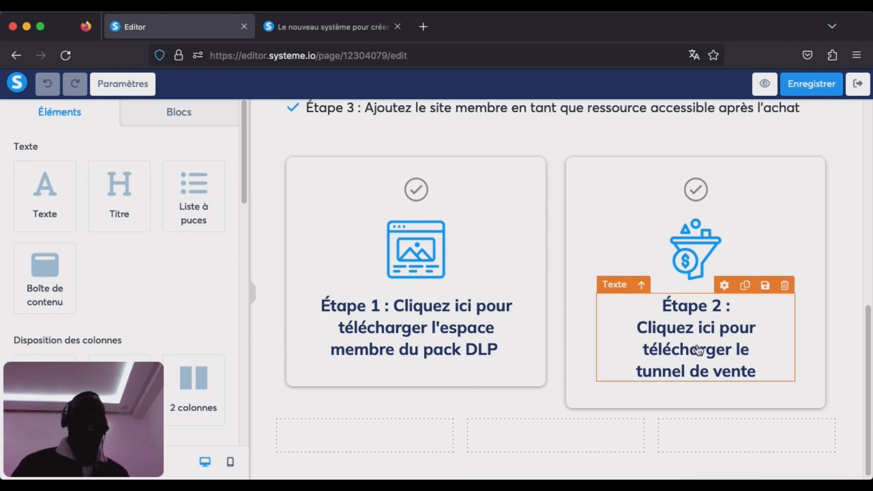
scroll(700, 346, "up", 1)
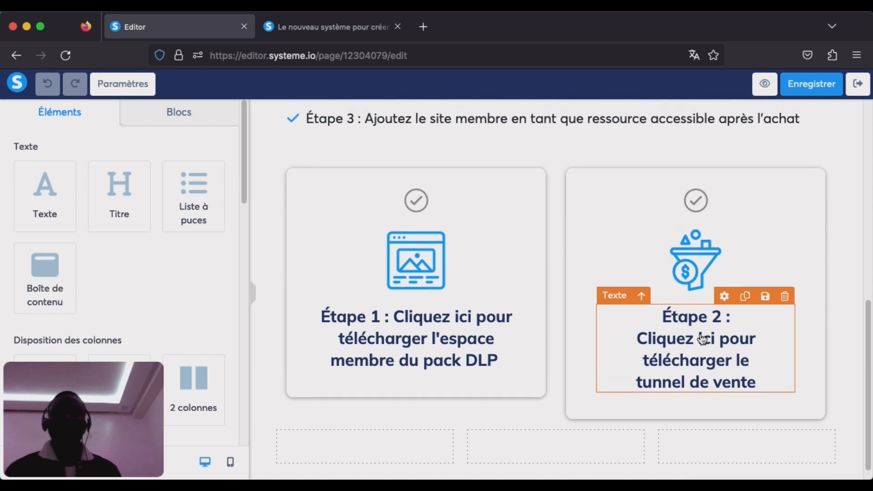
scroll(703, 339, "up", 3)
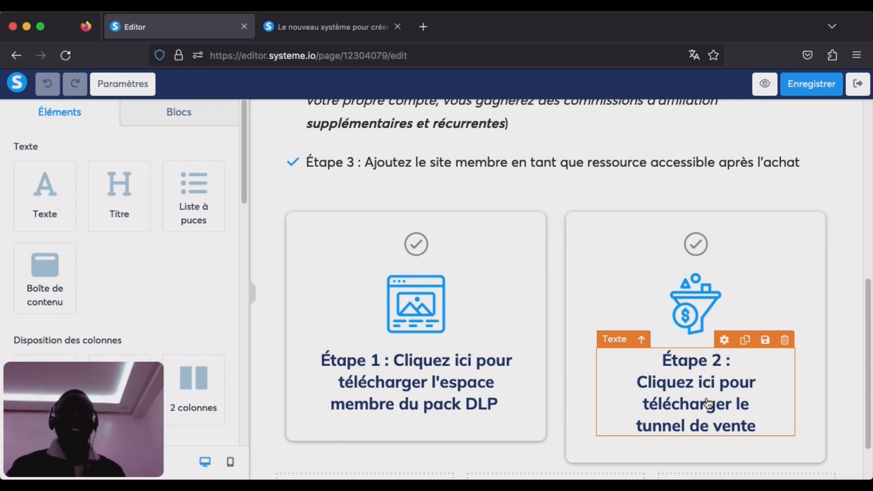
scroll(707, 402, "up", 6)
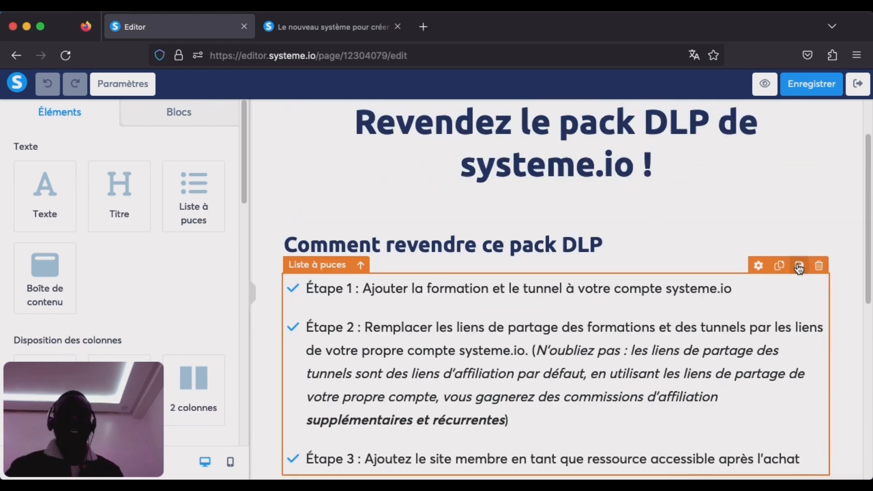
Save the "Revendez le pack DLP de systeme.io !" lecture page and exit to the course curriculum.
left_click(819, 84)
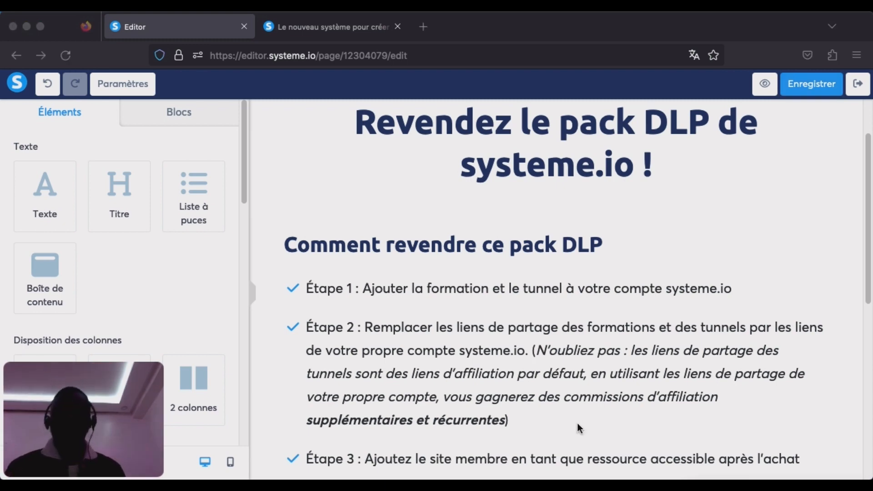
scroll(577, 425, "down", 3)
scroll(570, 430, "down", 5)
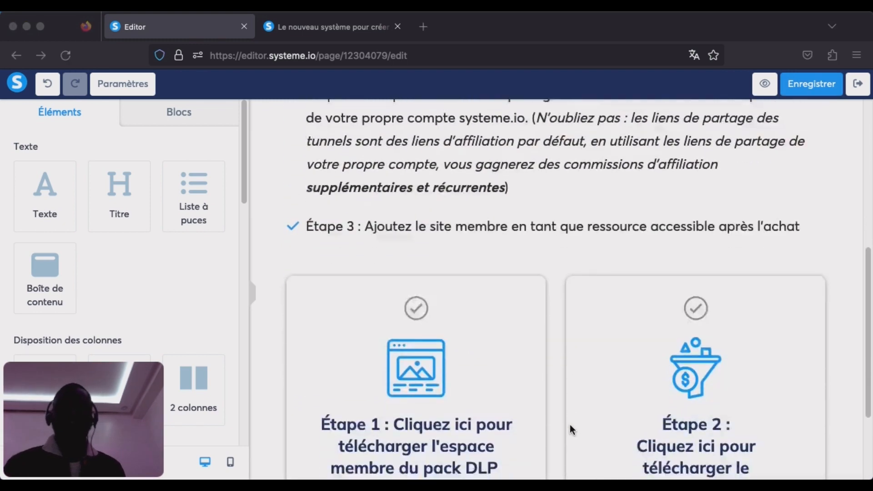
scroll(595, 380, "up", 5)
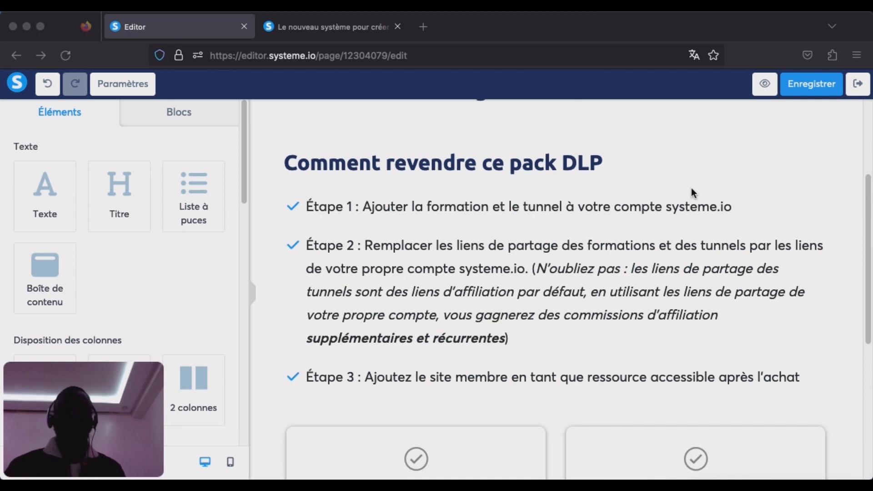
left_click(823, 90)
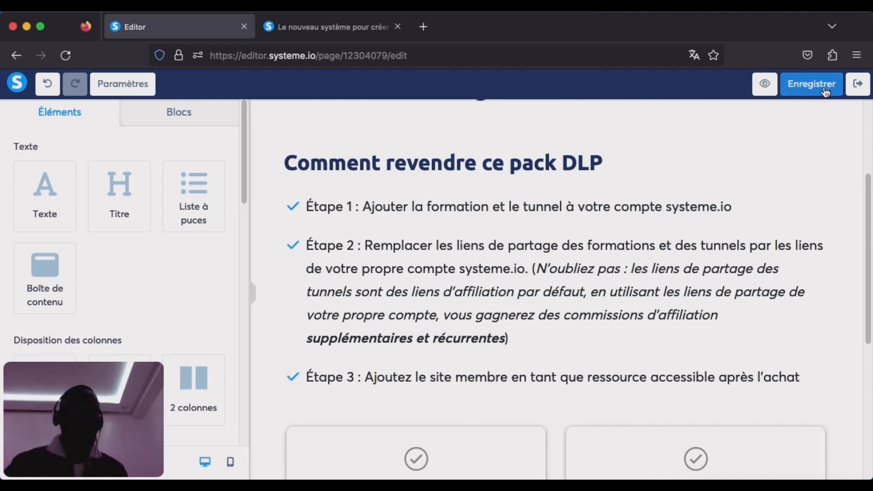
left_click(857, 87)
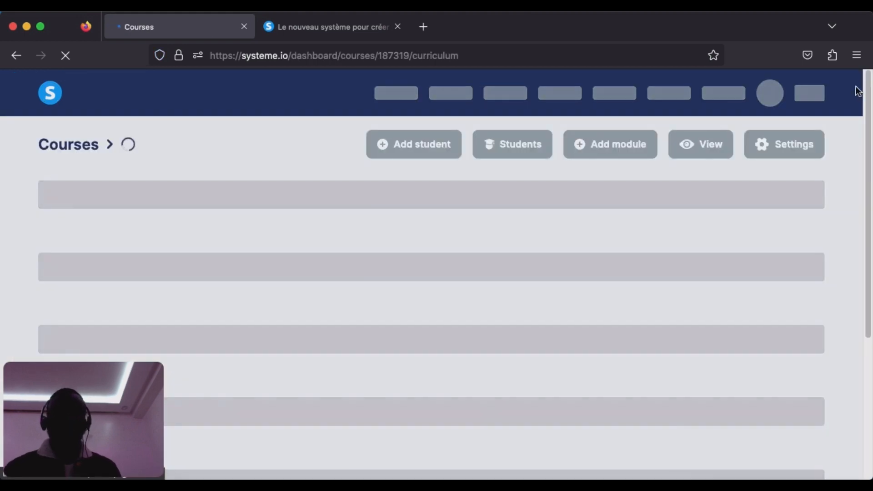
Leave the course curriculum and open the account's list of sales funnels (Tunnels).
scroll(320, 99, "down", 3)
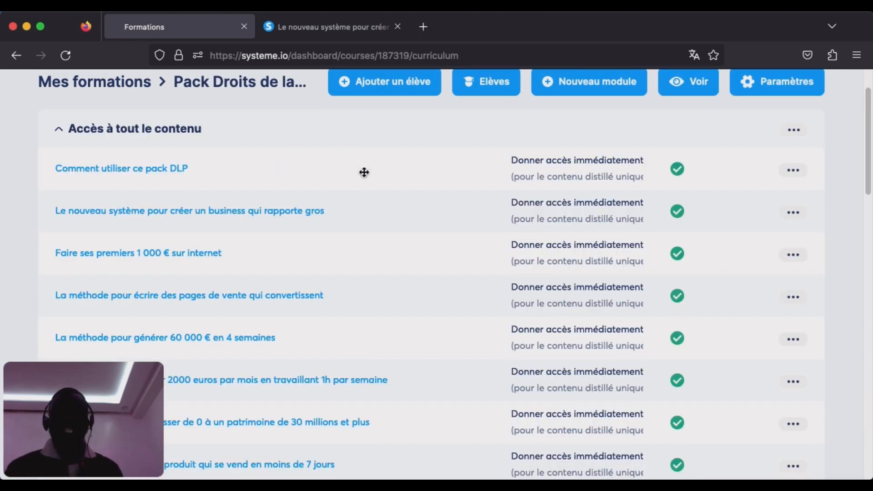
scroll(378, 186, "up", 2)
left_click(240, 92)
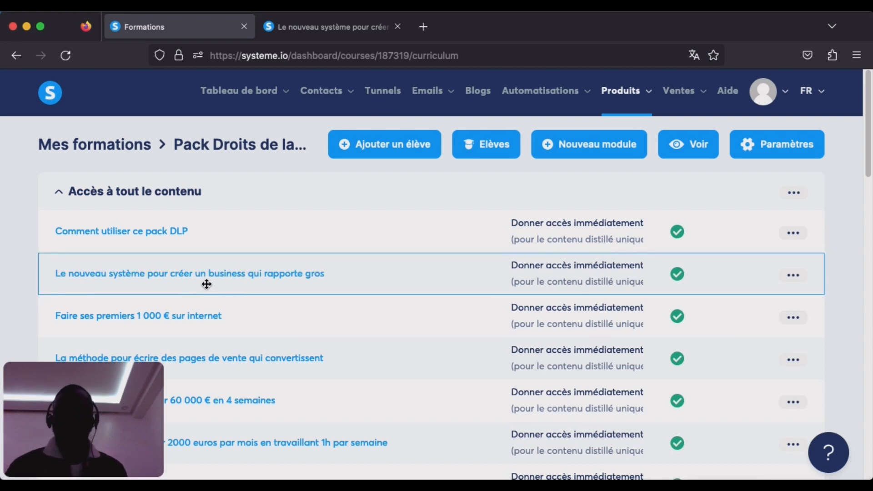
left_click(391, 93)
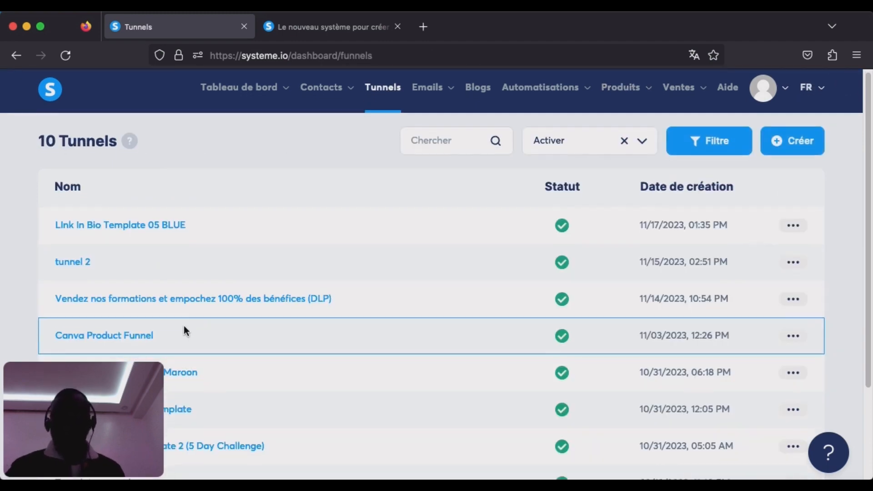
Open the "Vendez nos formations et empochez 100% des bénéfices (DLP)" funnel and review its live capture page's headline and sign-up form, returning to the funnel.
scroll(184, 326, "down", 3)
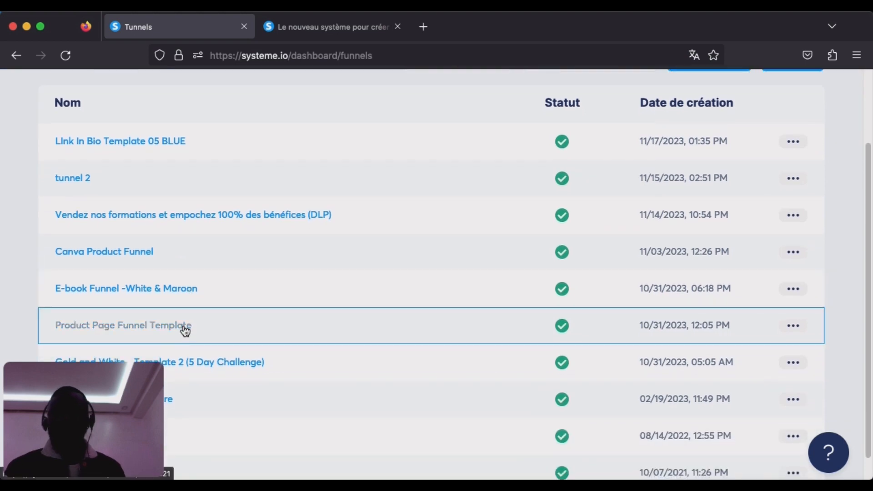
left_click(174, 222)
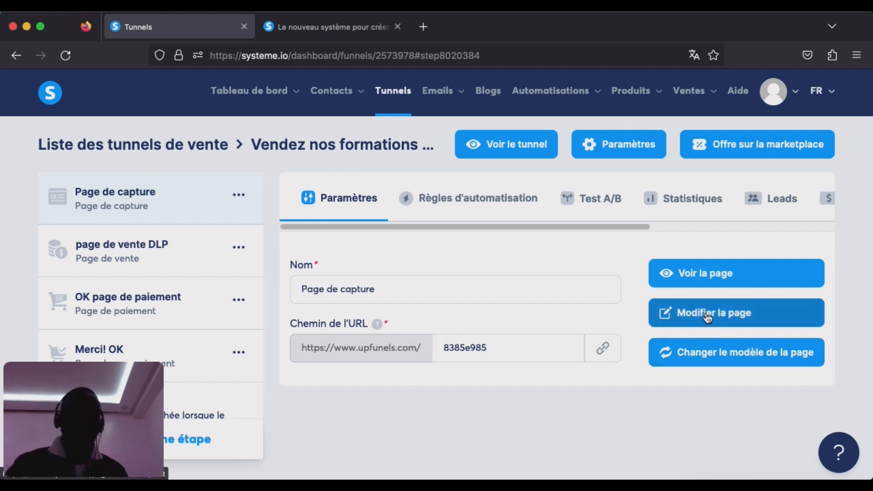
left_click(707, 275)
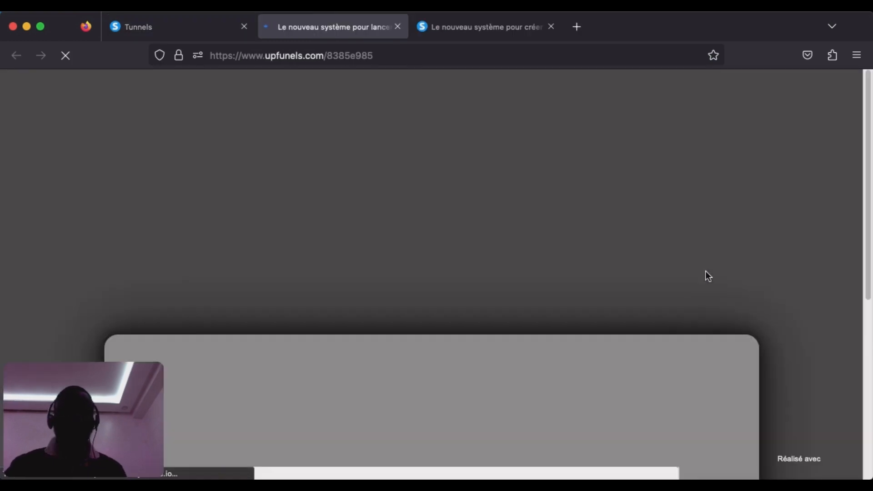
scroll(706, 286, "down", 7)
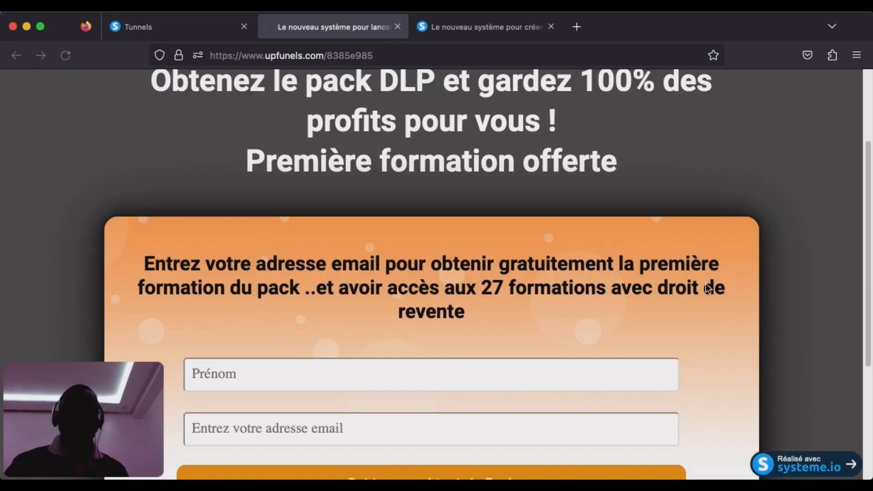
scroll(705, 288, "up", 2)
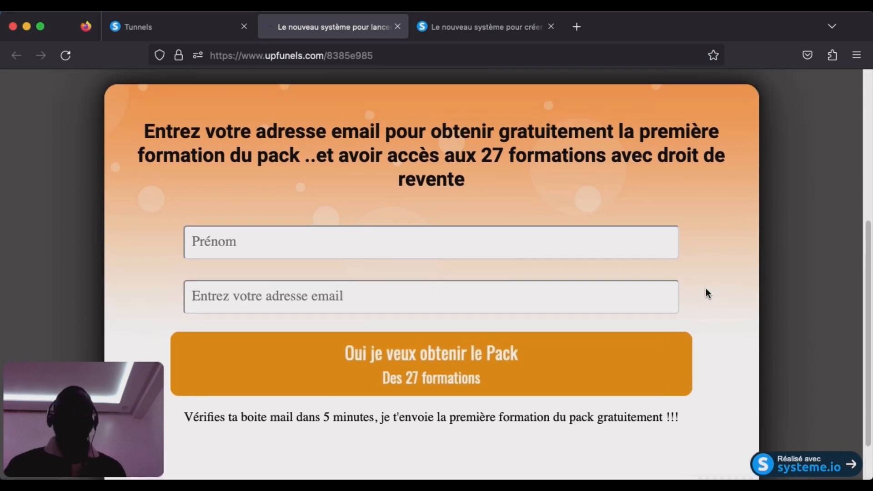
scroll(706, 288, "up", 2)
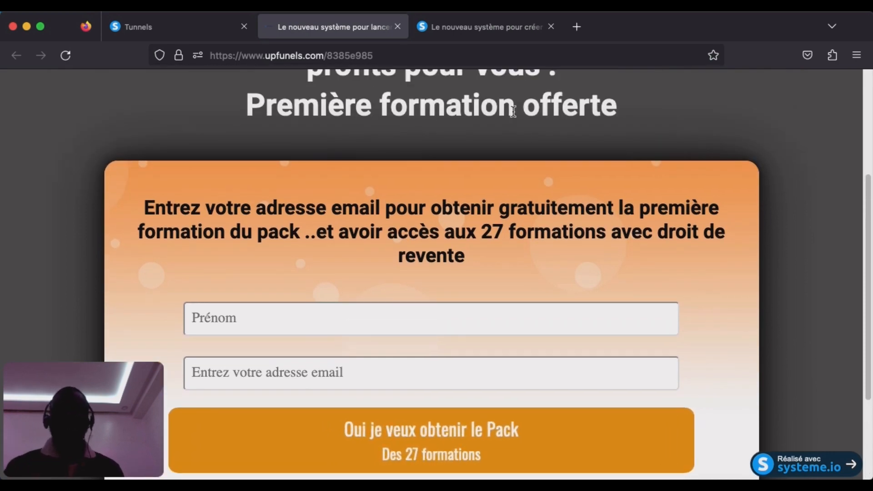
left_click(166, 31)
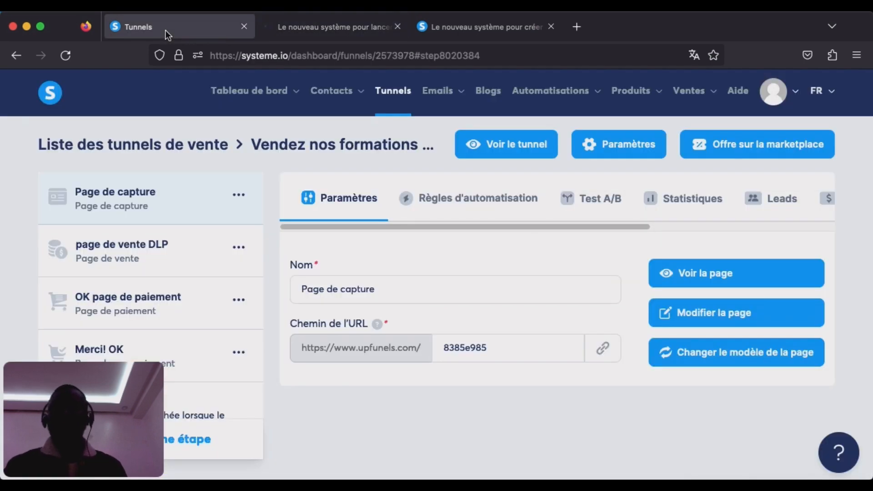